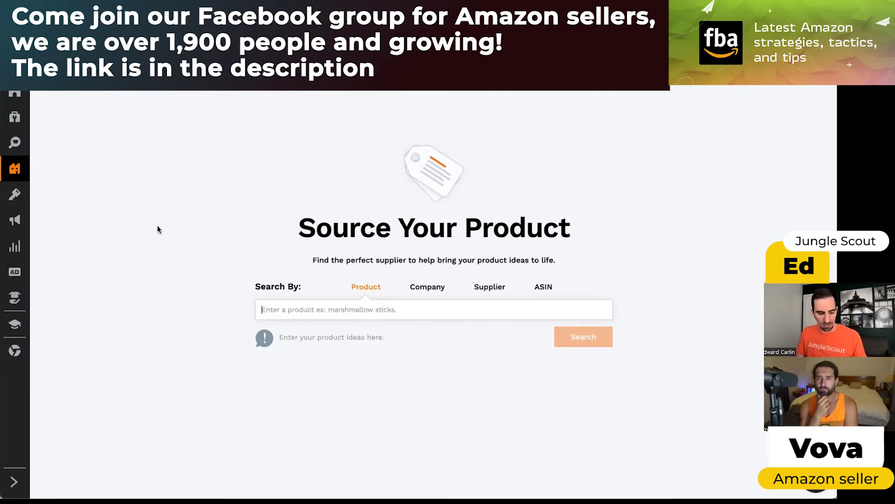
pyautogui.write('cactus magne')
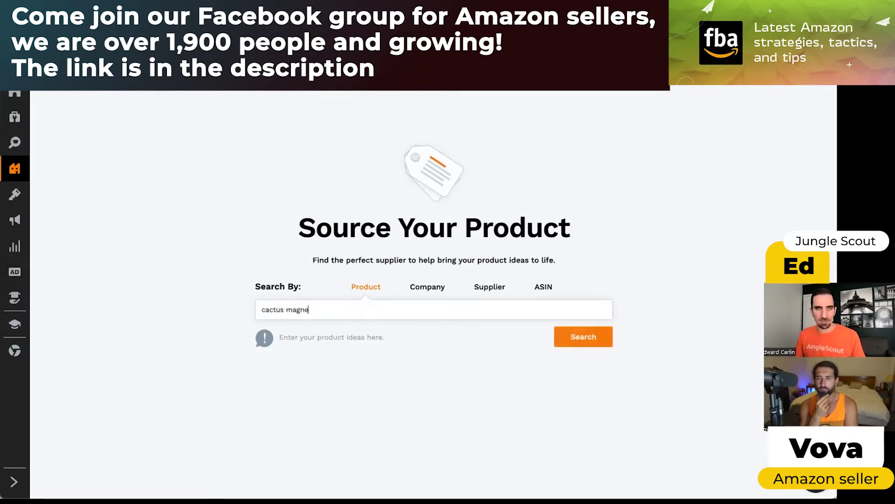
pyautogui.write('ts')
# Run the supplier search for cactus magnets and review Terex Deutschland Gmbh's top customers.
pyautogui.press('Return')
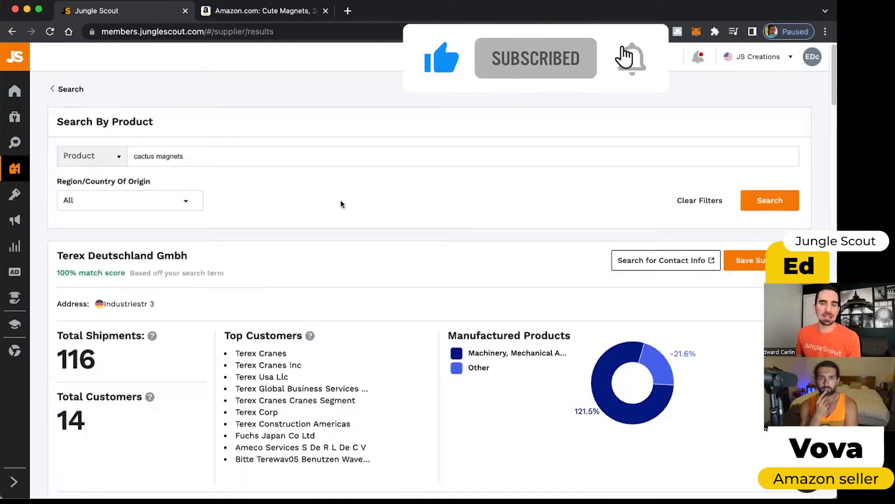
pyautogui.scroll(-2, 351, 220)
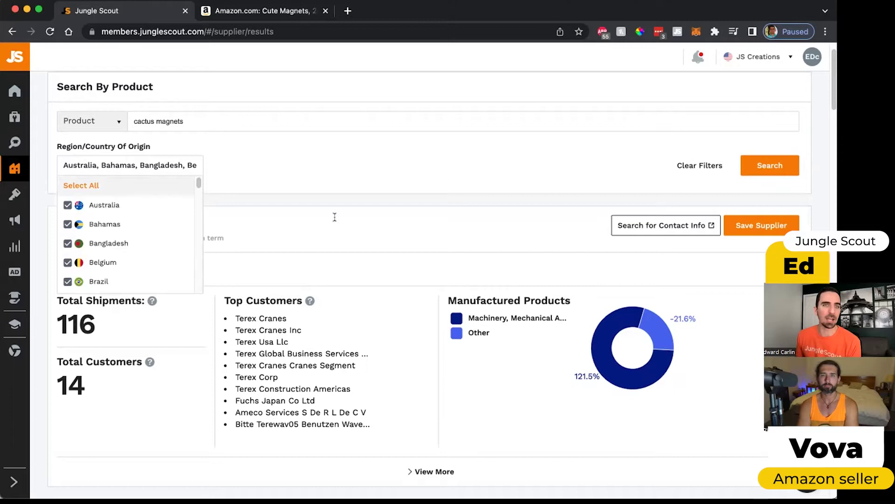
pyautogui.scroll(-1, 335, 217)
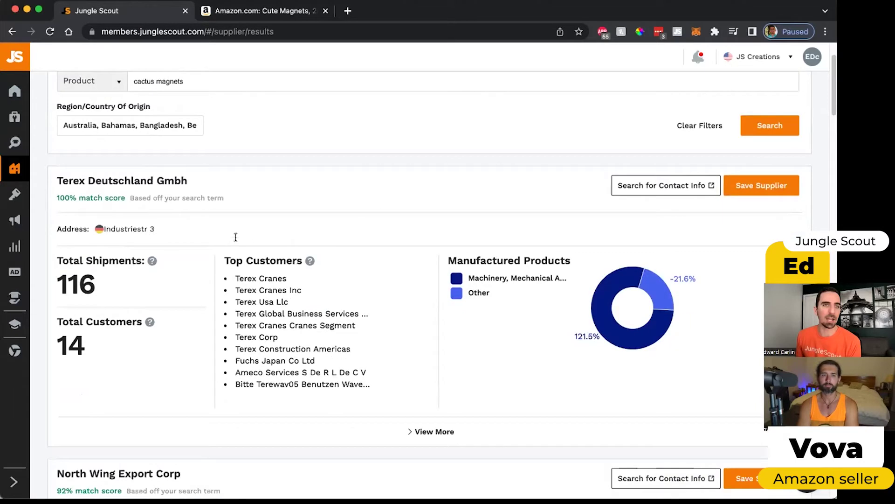
pyautogui.scroll(-1, 237, 237)
pyautogui.moveTo(236, 239); pyautogui.dragTo(279, 299)
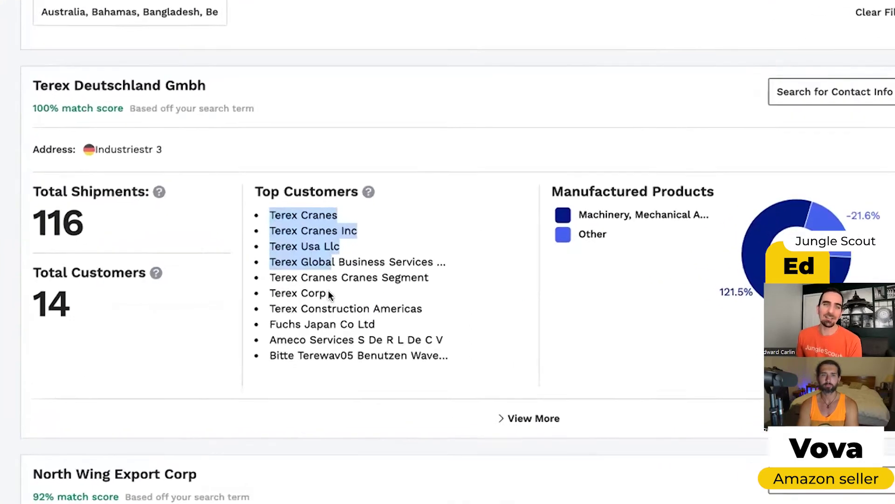
pyautogui.moveTo(356, 290); pyautogui.dragTo(365, 300)
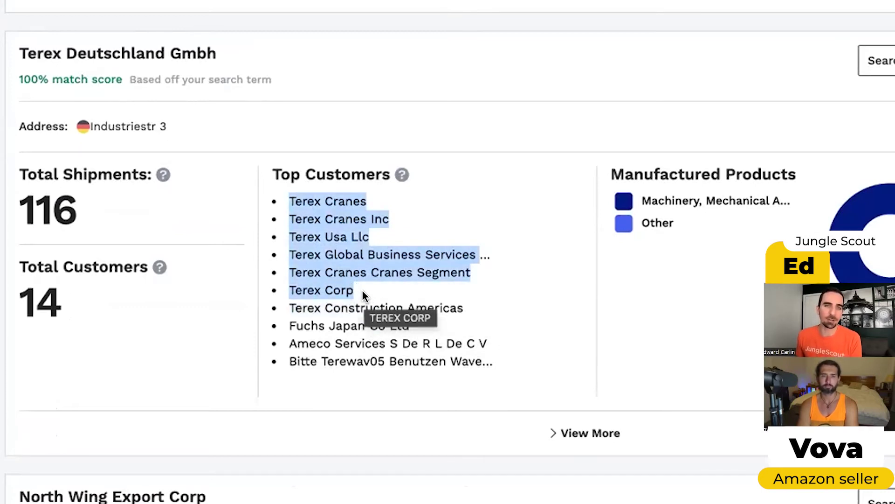
pyautogui.click(353, 266)
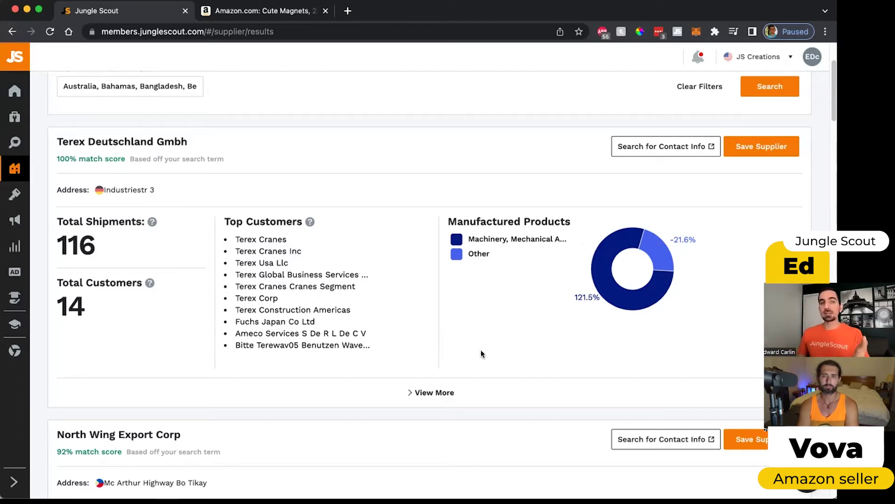
# Expand Terex Deutschland Gmbh's card to show its full shipment history chart.
pyautogui.click(415, 394)
pyautogui.moveTo(517, 240)
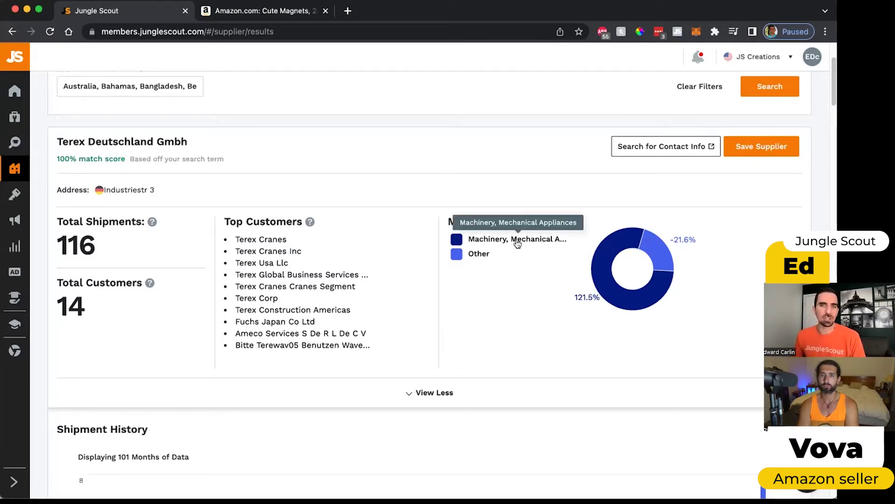
pyautogui.scroll(-3, 493, 270)
pyautogui.scroll(-4, 175, 293)
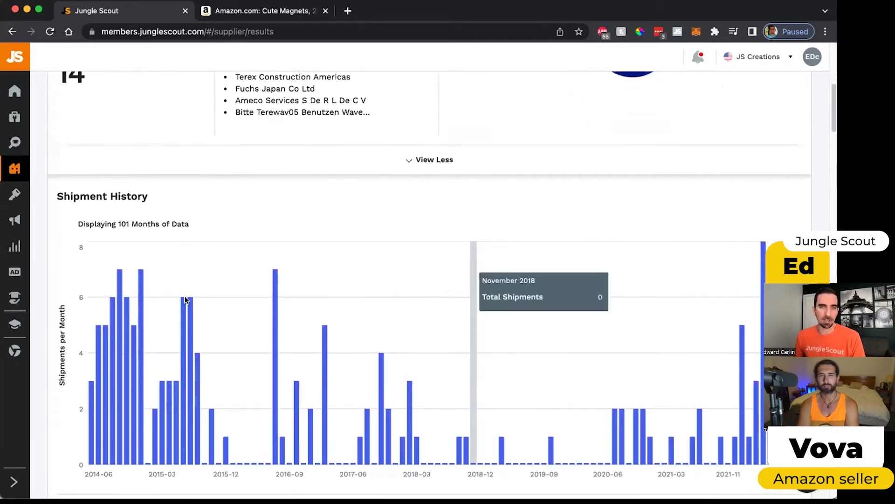
pyautogui.scroll(-1, 451, 315)
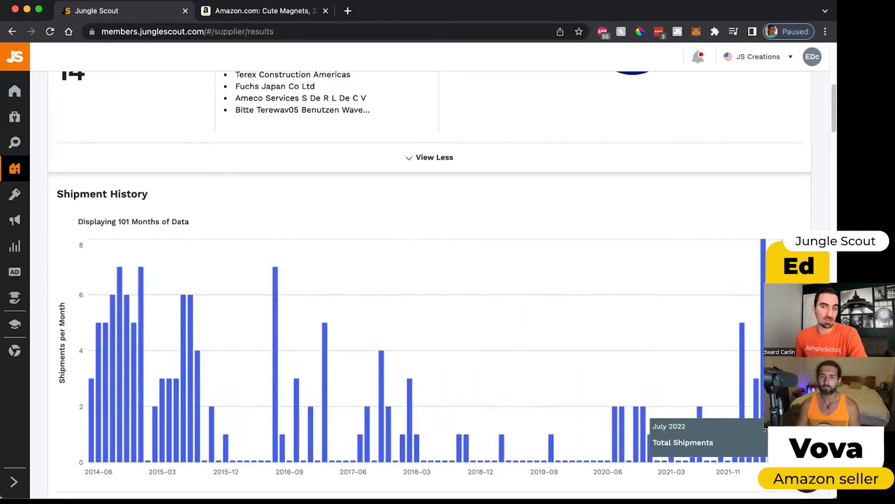
pyautogui.scroll(-1, 217, 212)
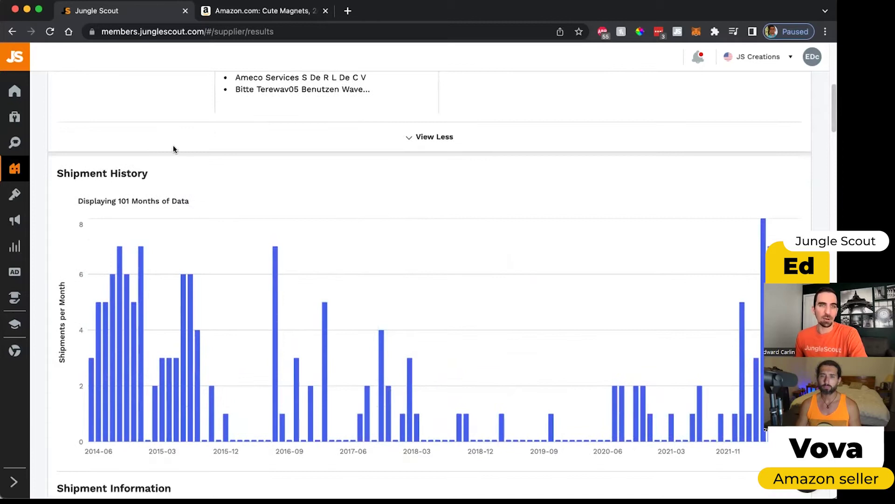
pyautogui.scroll(-10, 399, 137)
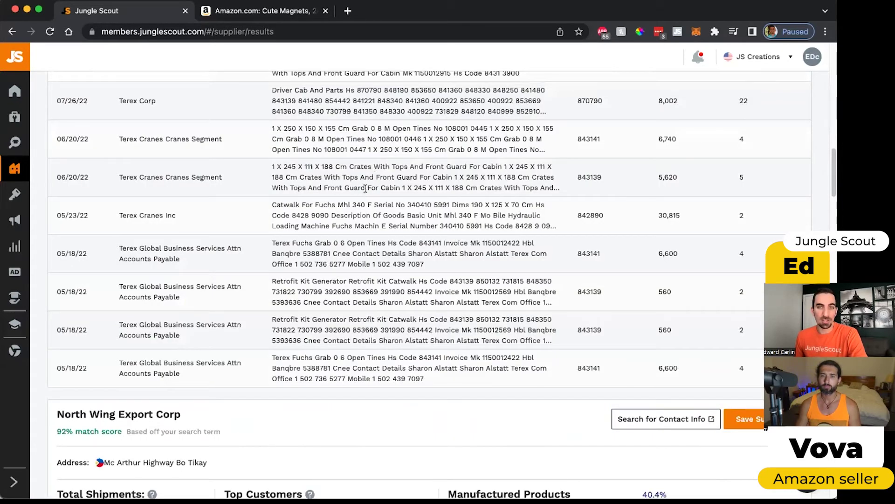
pyautogui.scroll(1, 365, 195)
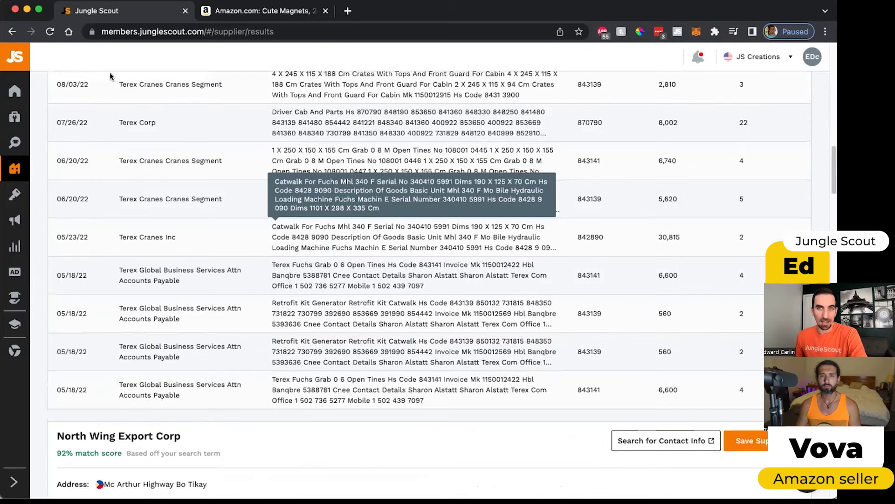
pyautogui.scroll(3, 270, 210)
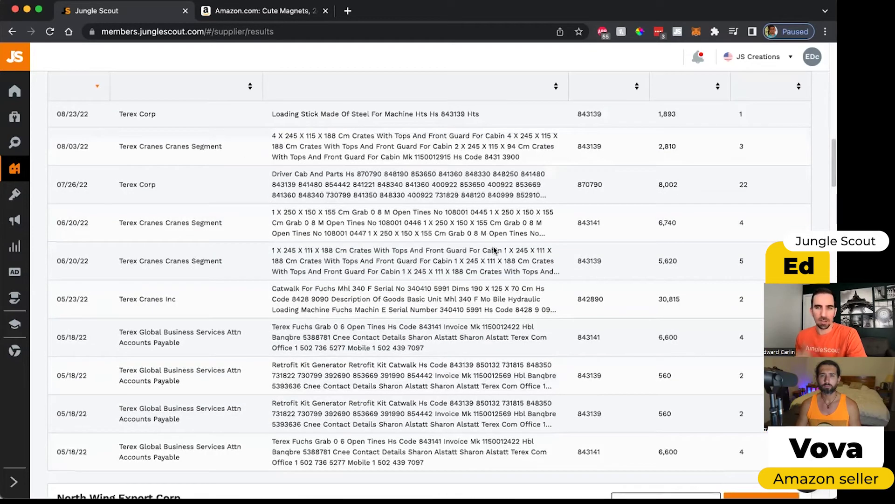
pyautogui.scroll(4, 448, 158)
pyautogui.scroll(5, 425, 160)
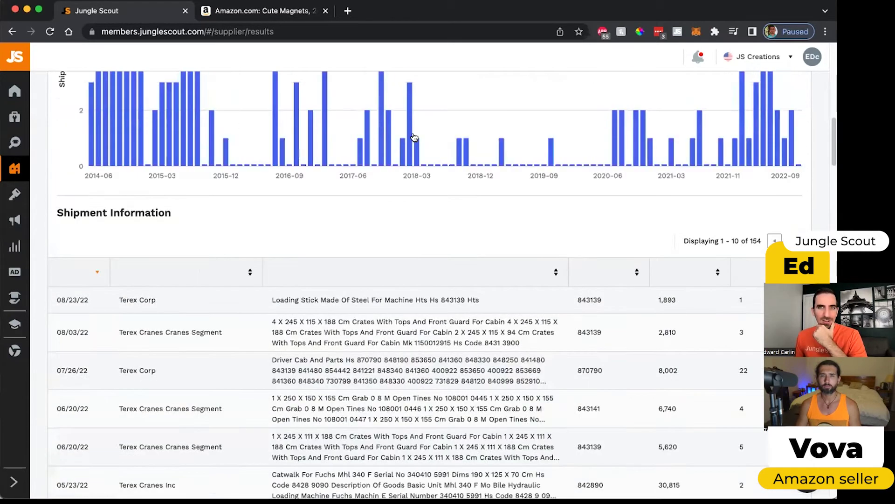
pyautogui.scroll(10, 624, 161)
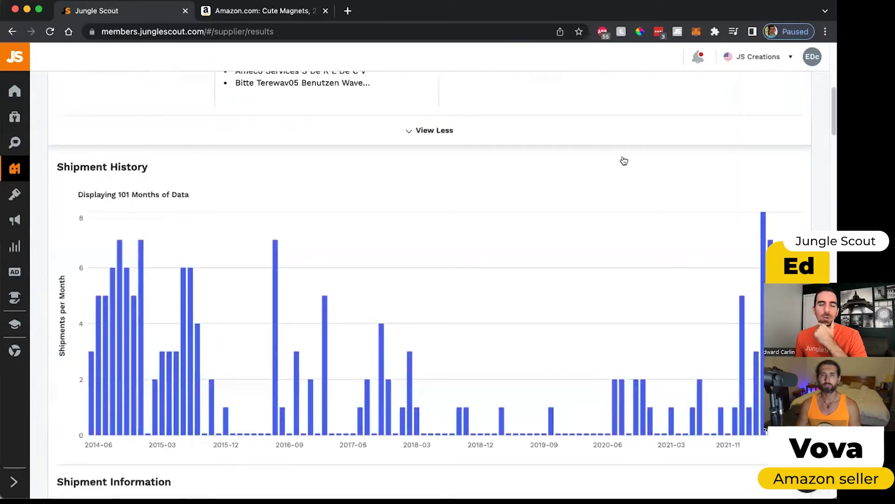
pyautogui.scroll(-3, 440, 174)
pyautogui.scroll(-4, 145, 191)
pyautogui.scroll(-1, 112, 185)
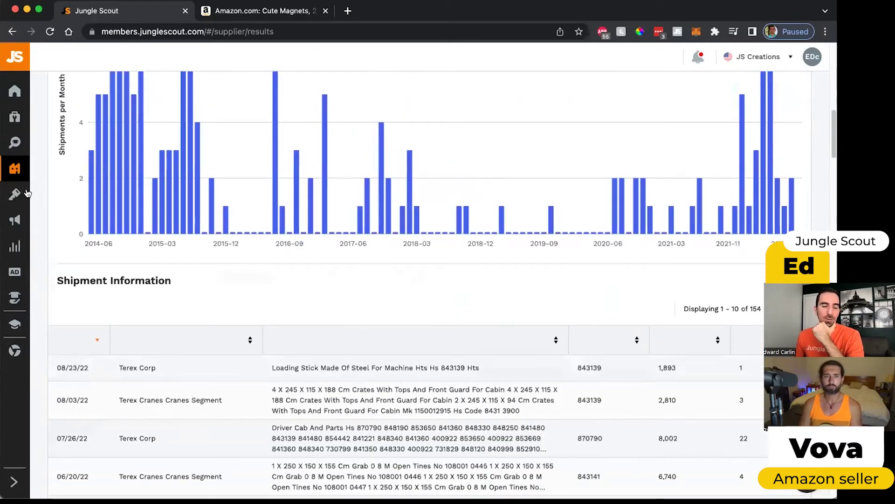
pyautogui.scroll(-7, 74, 203)
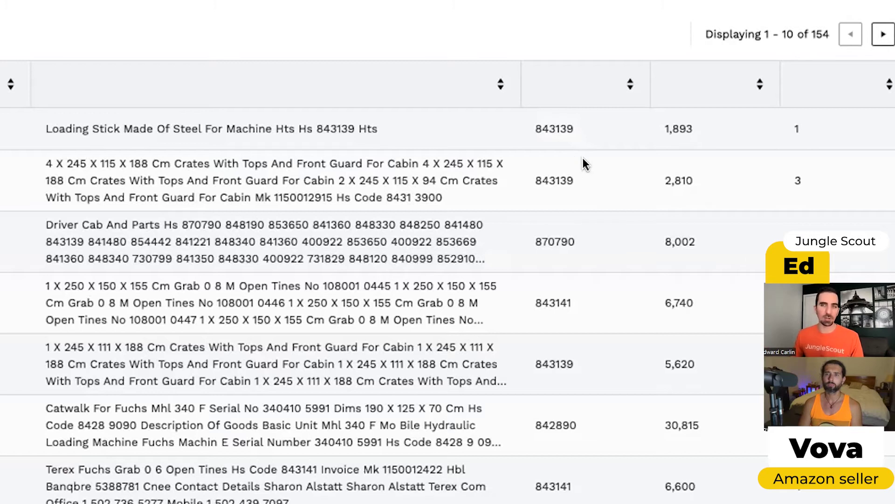
pyautogui.doubleClick(705, 130)
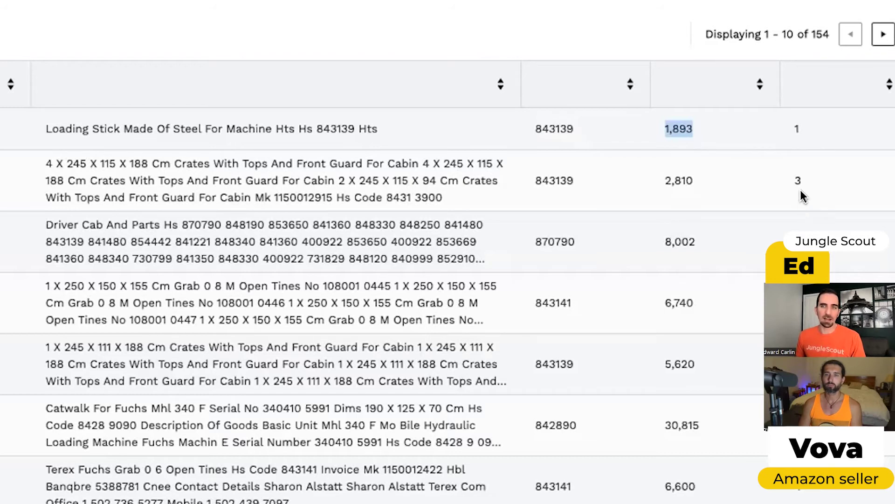
pyautogui.moveTo(796, 129); pyautogui.dragTo(801, 181)
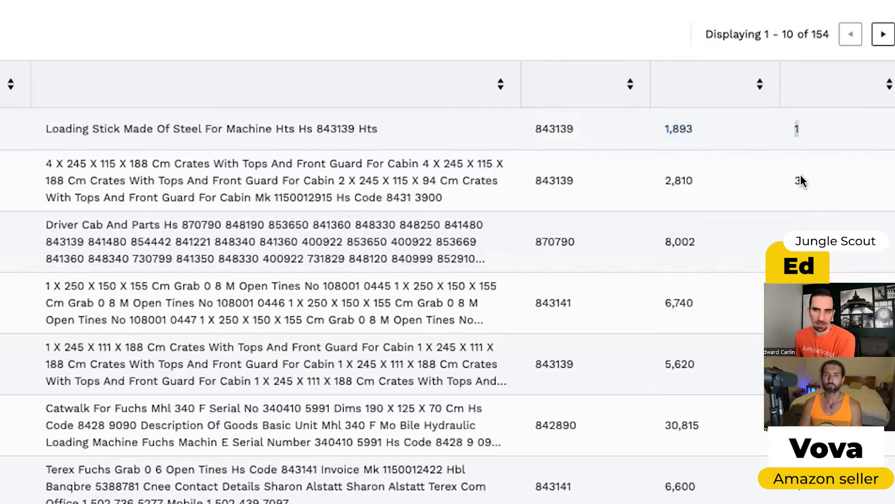
pyautogui.doubleClick(801, 179)
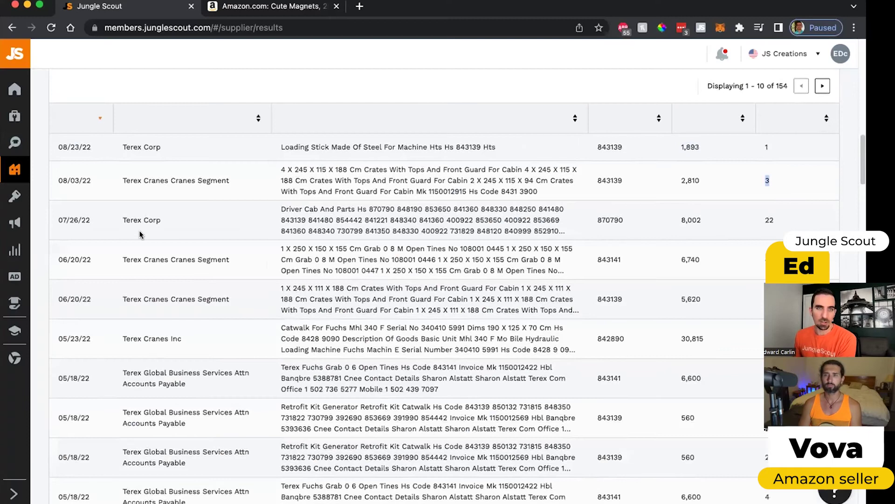
pyautogui.scroll(-1, 140, 232)
pyautogui.scroll(-1, 227, 257)
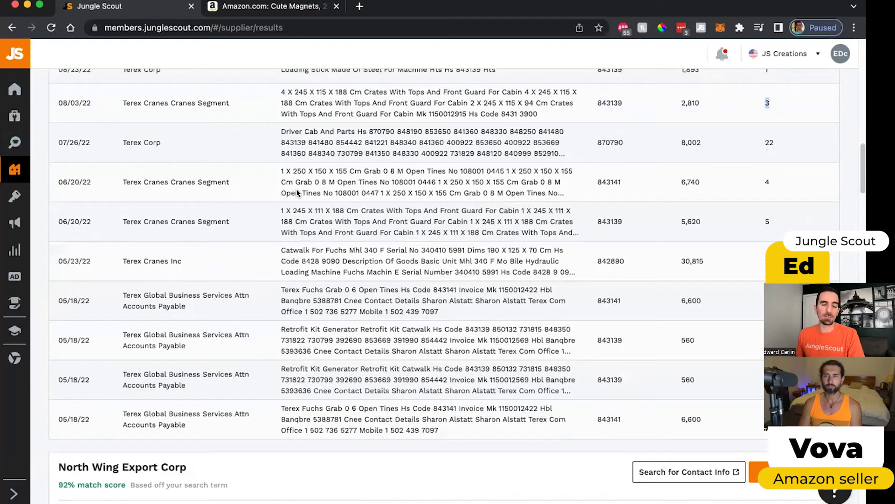
pyautogui.scroll(-4, 296, 194)
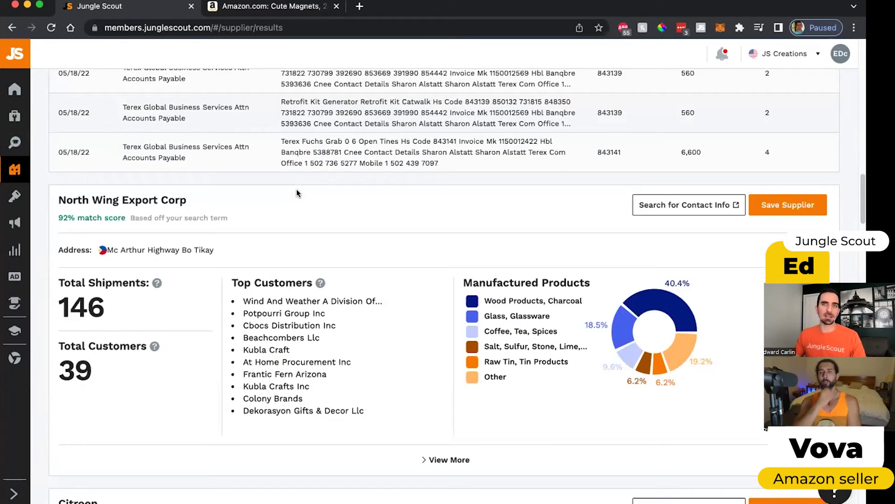
pyautogui.scroll(2, 296, 194)
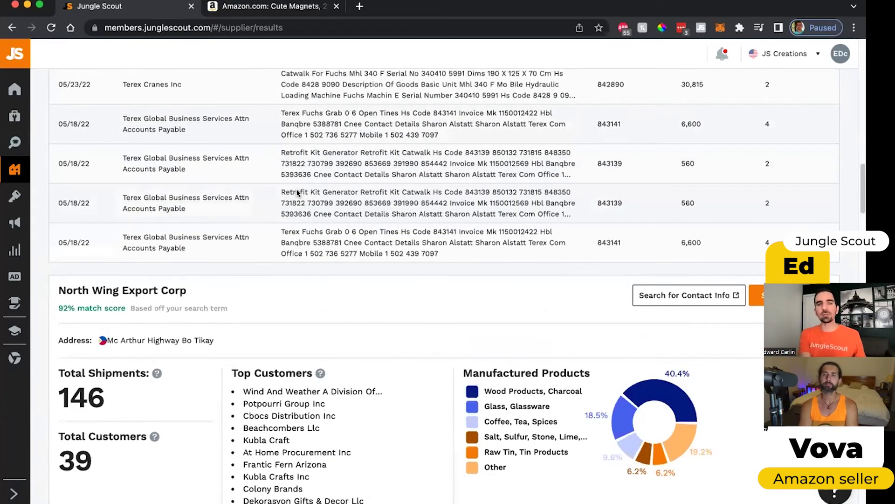
pyautogui.scroll(3, 297, 193)
pyautogui.scroll(5, 297, 193)
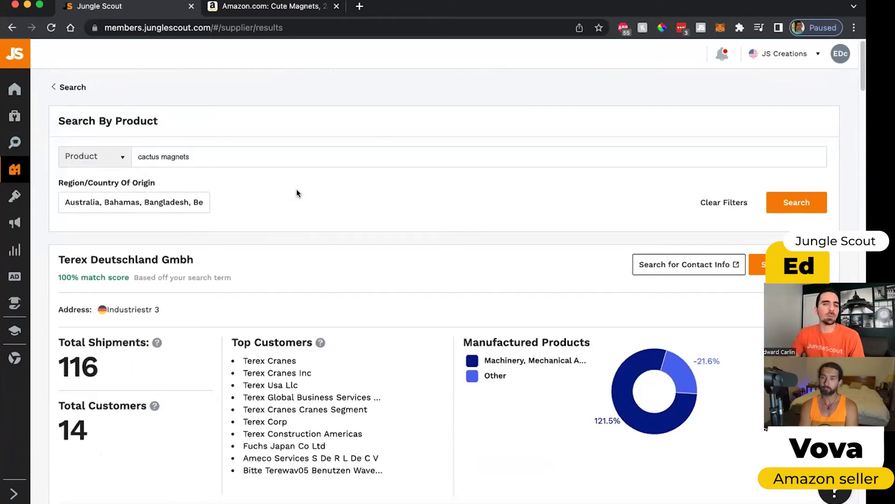
# Run a company search for Petsmart and review Petsmart's full address in the results.
pyautogui.click(72, 87)
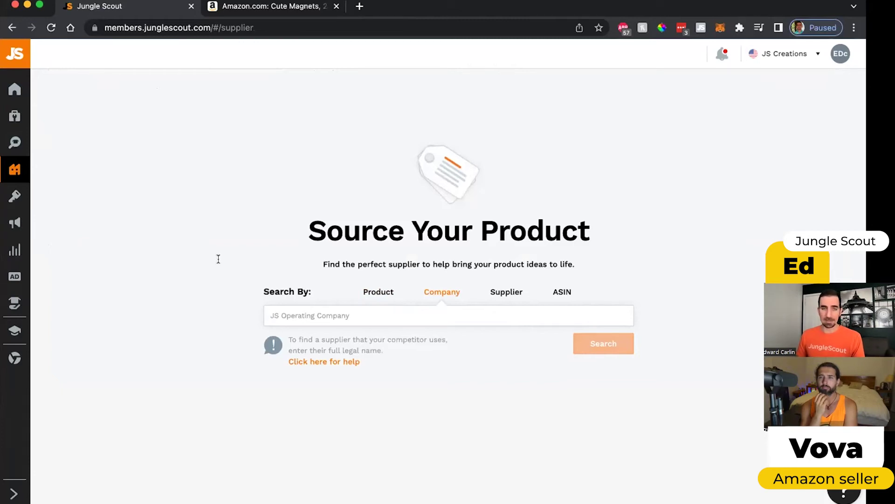
pyautogui.write('Pets')
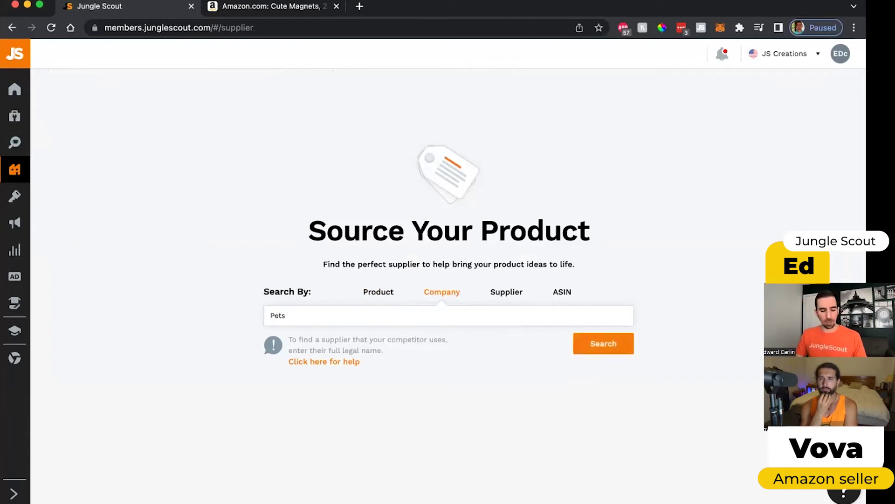
pyautogui.write('mart')
pyautogui.press('Return')
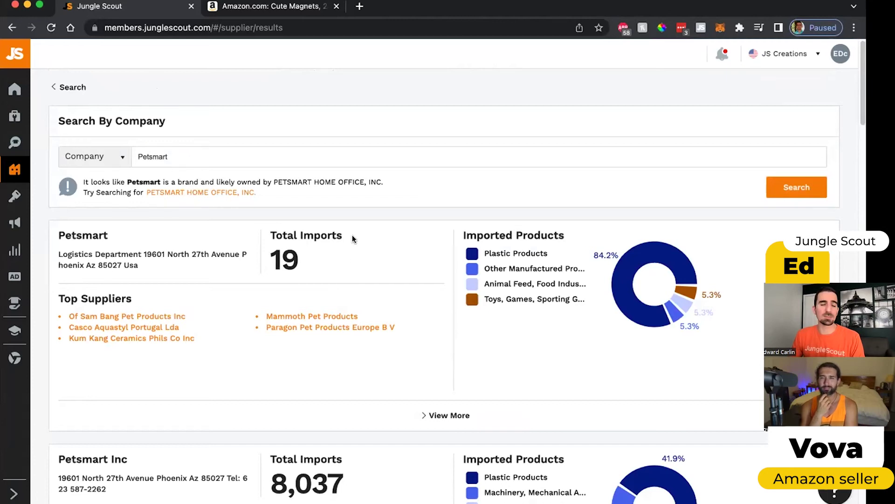
pyautogui.scroll(-1, 353, 237)
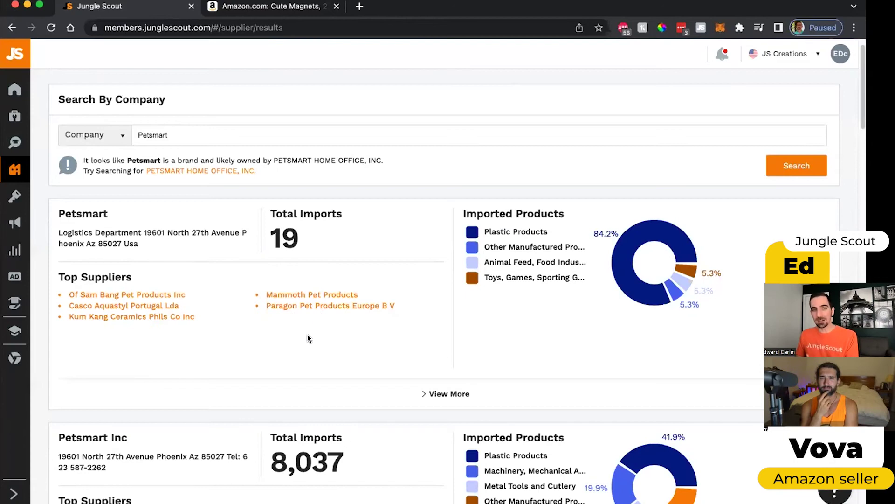
pyautogui.scroll(1, 105, 324)
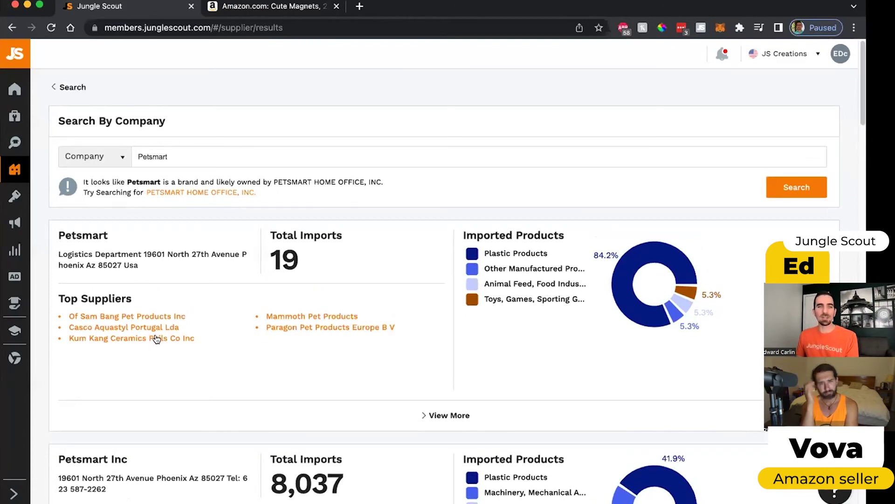
pyautogui.tripleClick(154, 260)
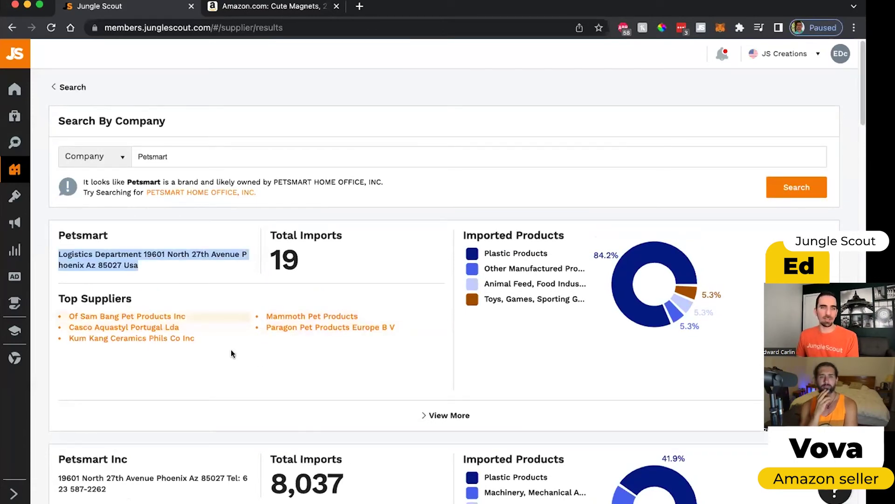
pyautogui.scroll(-1, 223, 322)
pyautogui.scroll(-2, 112, 173)
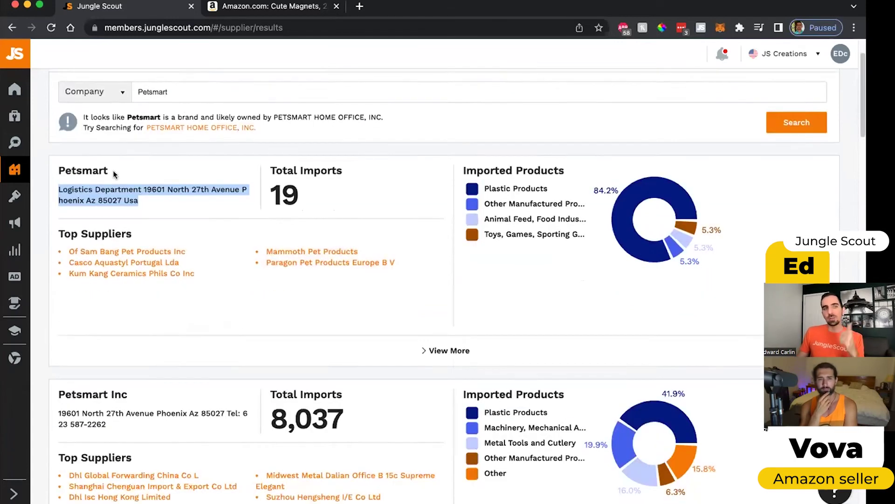
pyautogui.click(113, 170)
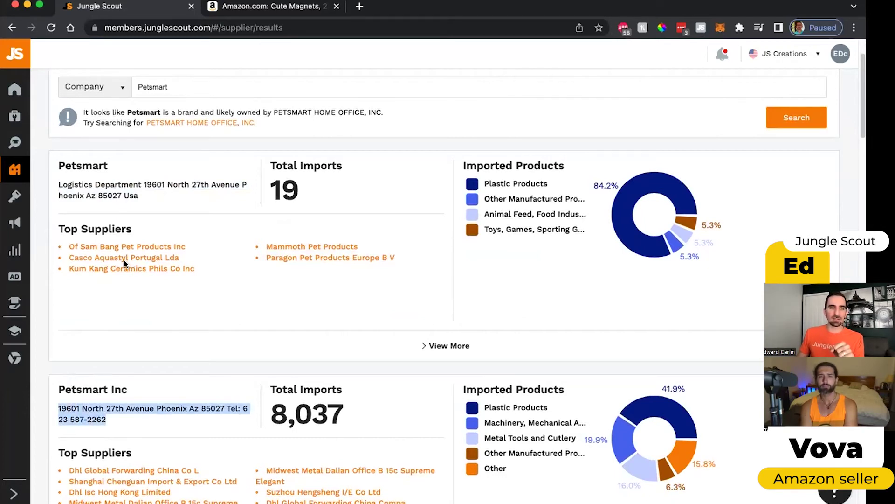
pyautogui.scroll(-5, 228, 287)
pyautogui.scroll(-1, 210, 283)
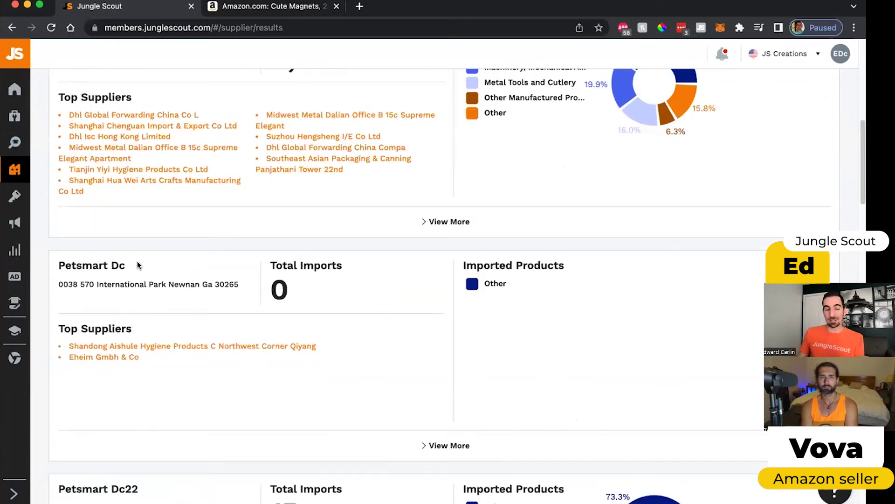
# Review the Petsmart Dc name and Petsmart Inc's 8,037 total imports, then go back to the search page.
pyautogui.tripleClick(119, 266)
pyautogui.click(111, 264)
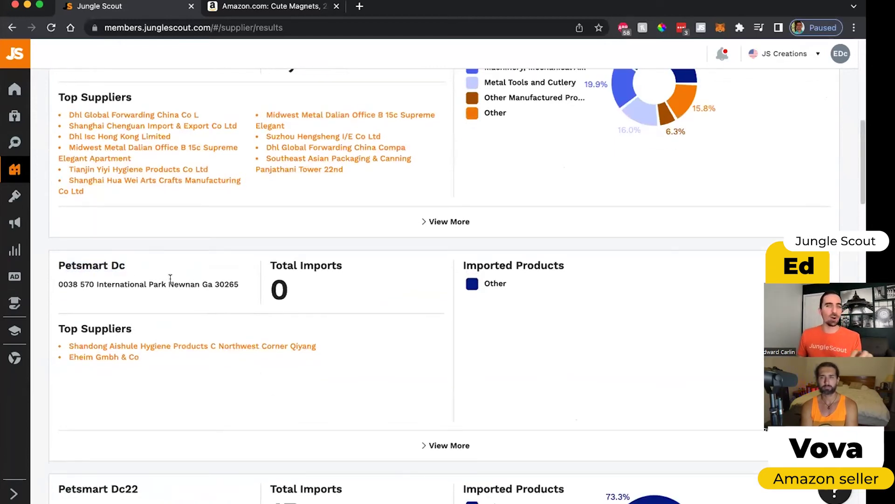
pyautogui.doubleClick(121, 266)
pyautogui.click(140, 261)
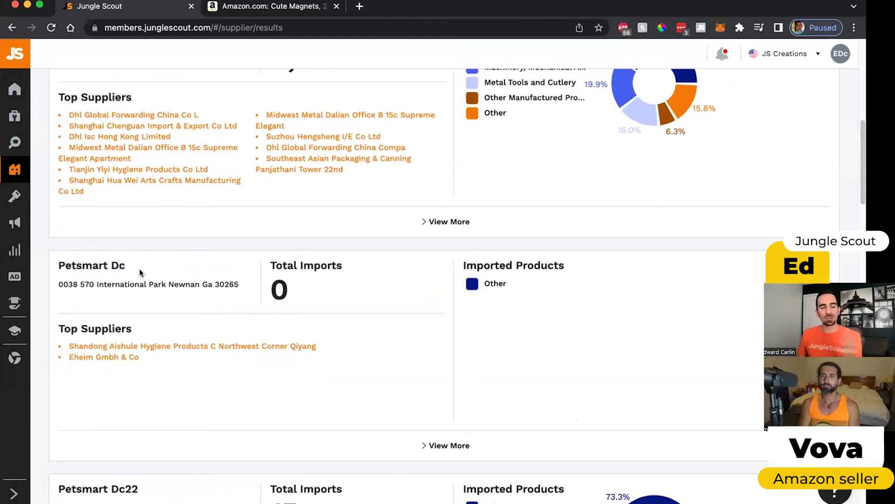
pyautogui.scroll(-1, 154, 328)
pyautogui.scroll(-1, 161, 280)
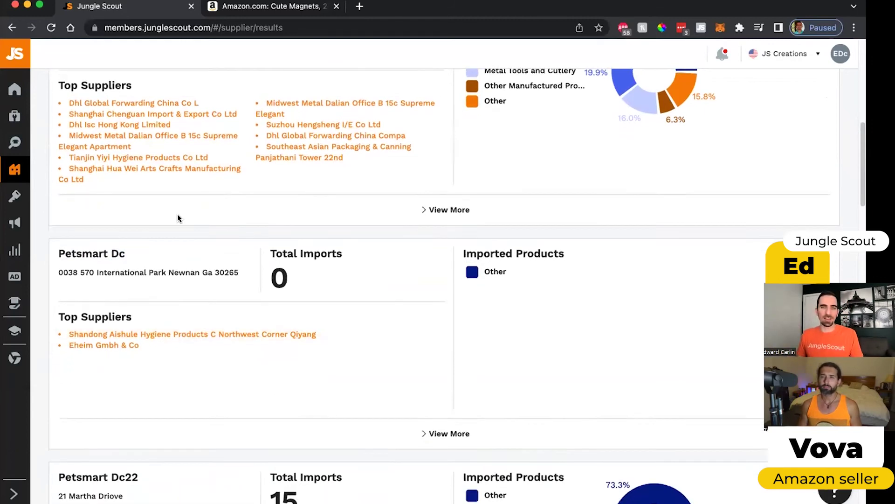
pyautogui.scroll(-4, 170, 270)
pyautogui.scroll(-2, 265, 309)
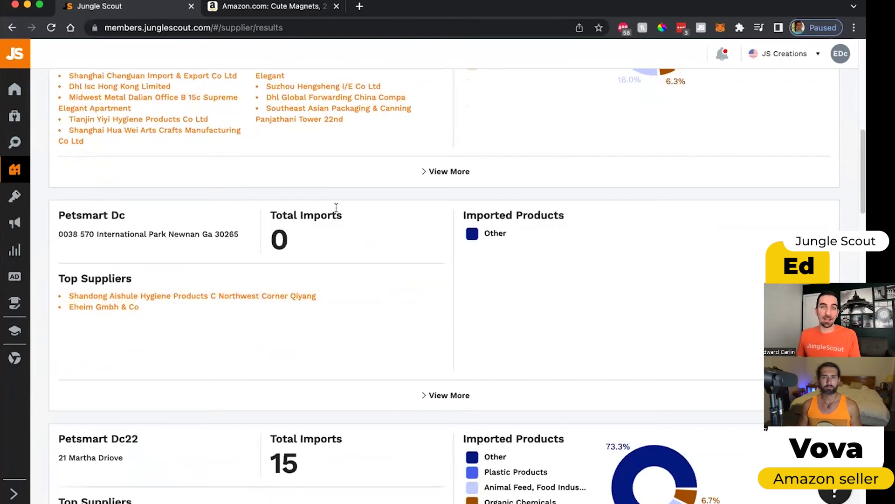
pyautogui.scroll(5, 253, 211)
pyautogui.scroll(-2, 253, 210)
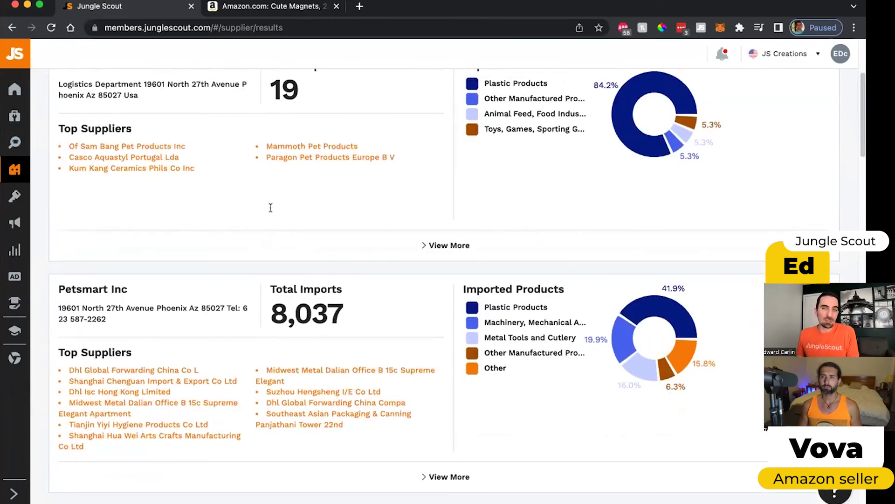
pyautogui.scroll(-2, 337, 220)
pyautogui.moveTo(341, 221)
pyautogui.mouseDown()
pyautogui.moveTo(290, 310)
pyautogui.moveTo(124, 273)
pyautogui.moveTo(128, 294)
pyautogui.mouseUp()
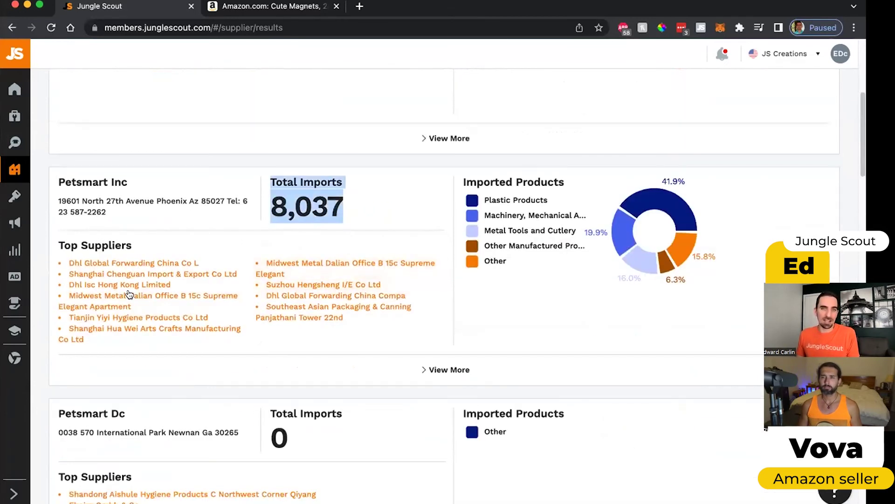
pyautogui.click(114, 269)
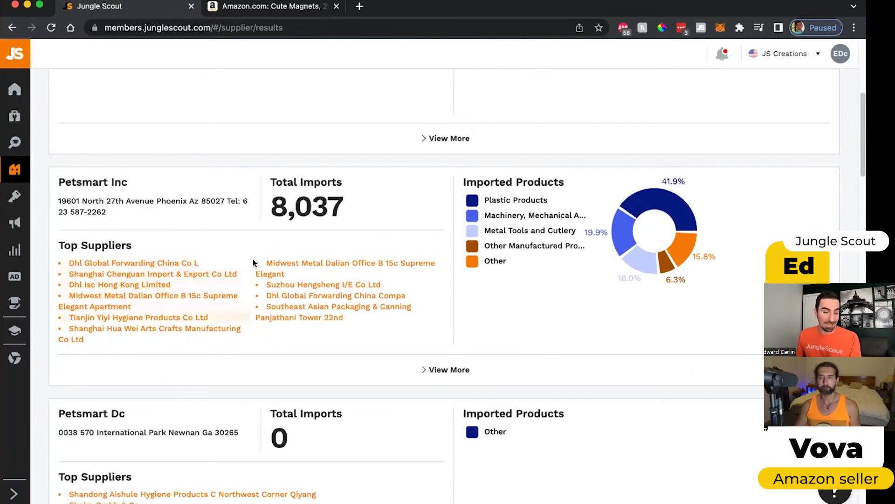
pyautogui.scroll(1, 59, 88)
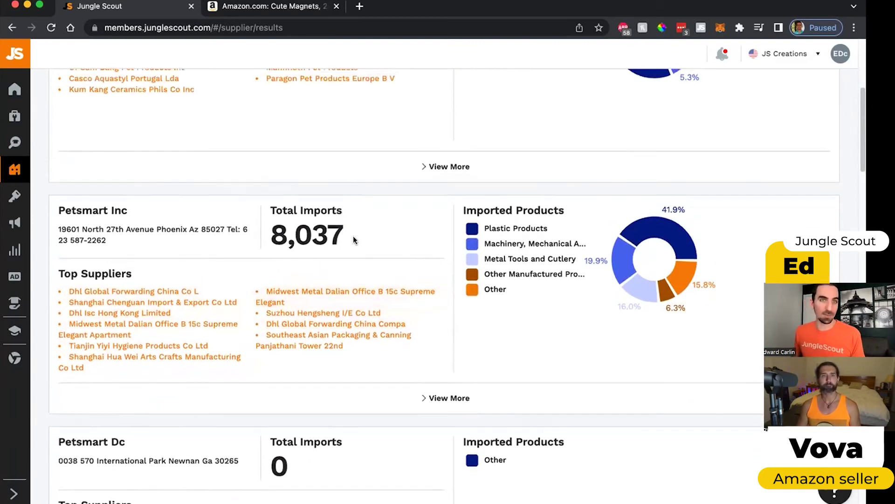
pyautogui.scroll(5, 307, 203)
pyautogui.hotkey('alt', 'Left')
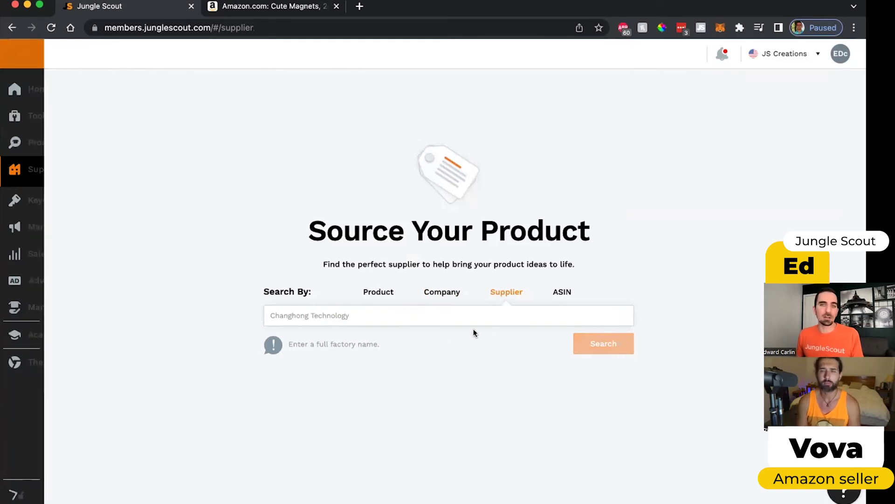
# Rerun the Petsmart company search, view a supplier's detail page, and return to the search start page.
pyautogui.tripleClick(432, 292)
pyautogui.click(429, 313)
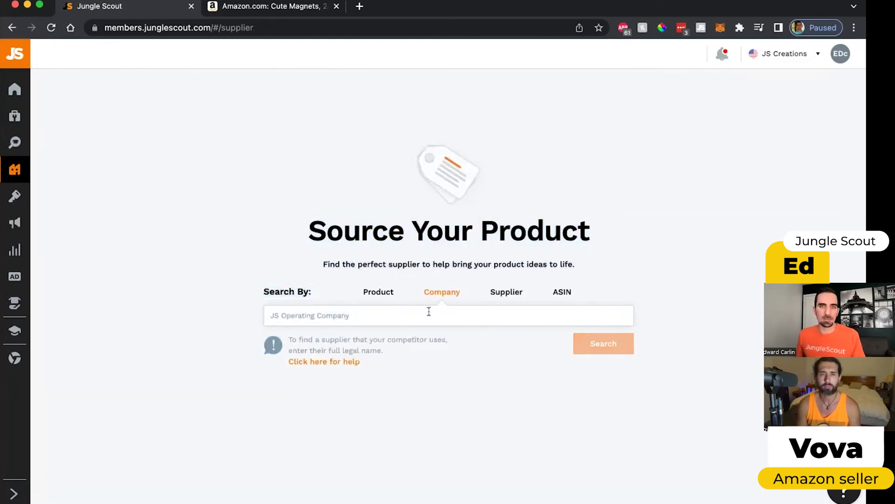
pyautogui.write('Petsmart')
pyautogui.press('Return')
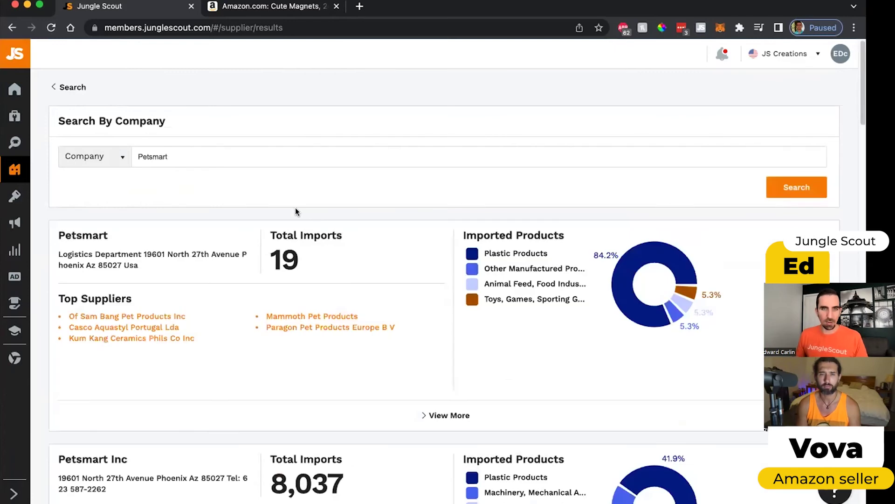
pyautogui.scroll(-1, 178, 280)
pyautogui.scroll(-6, 303, 132)
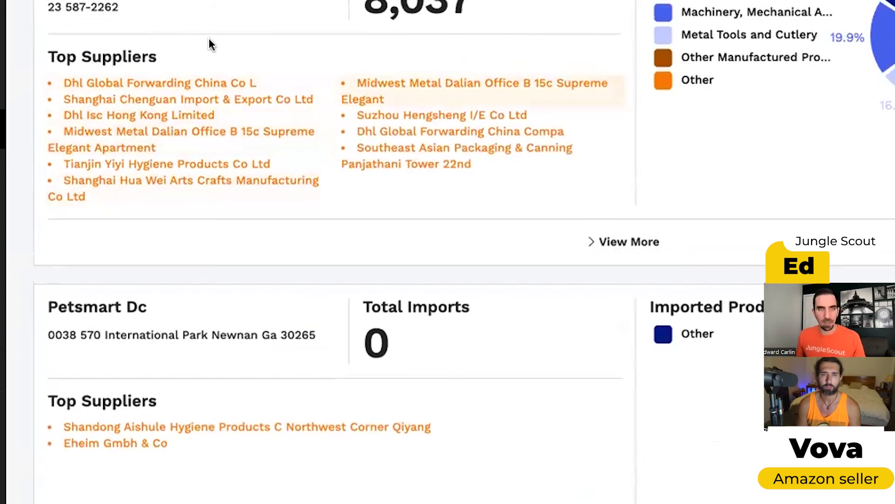
pyautogui.click(88, 91)
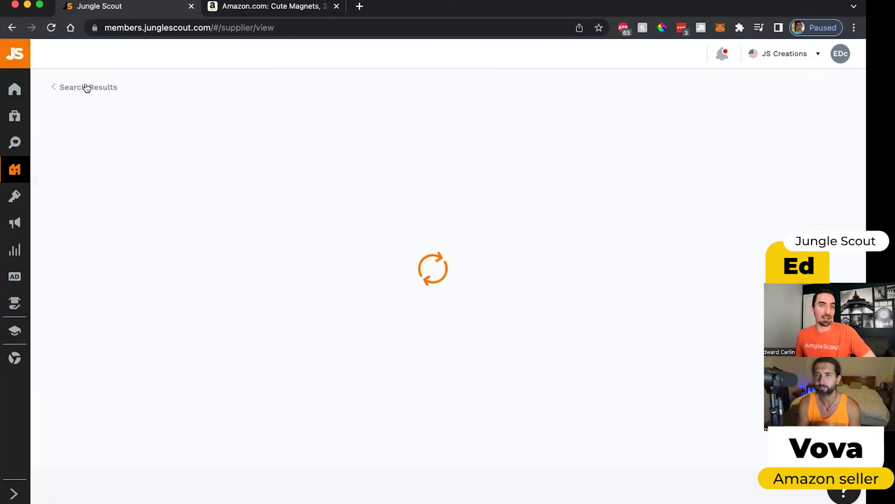
pyautogui.click(77, 87)
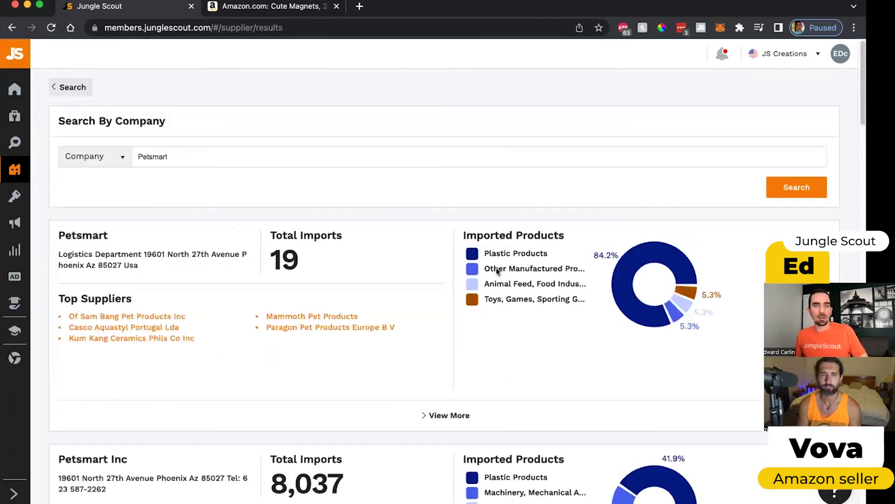
pyautogui.hotkey('alt', 'Left')
# Search B07LDTSL3V under Supplier with no results, then switch the search type to ASIN.
pyautogui.click(506, 291)
pyautogui.write('B07LDTSL3V')
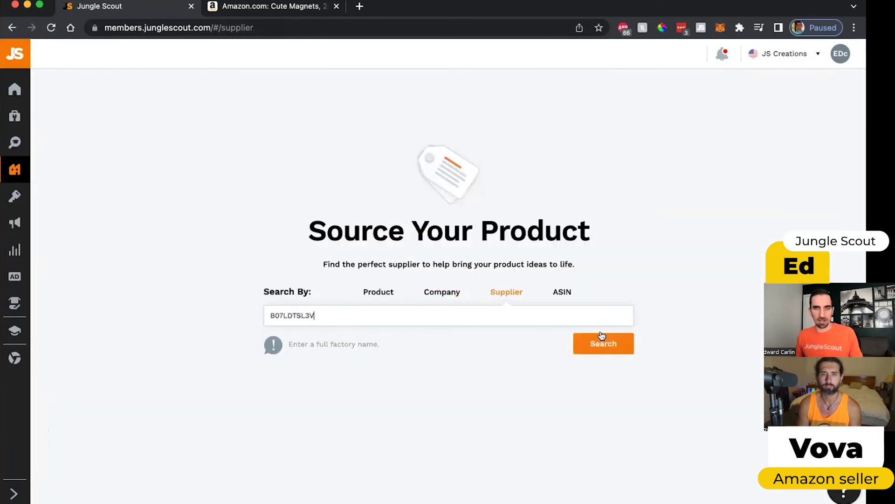
pyautogui.click(602, 344)
pyautogui.click(70, 87)
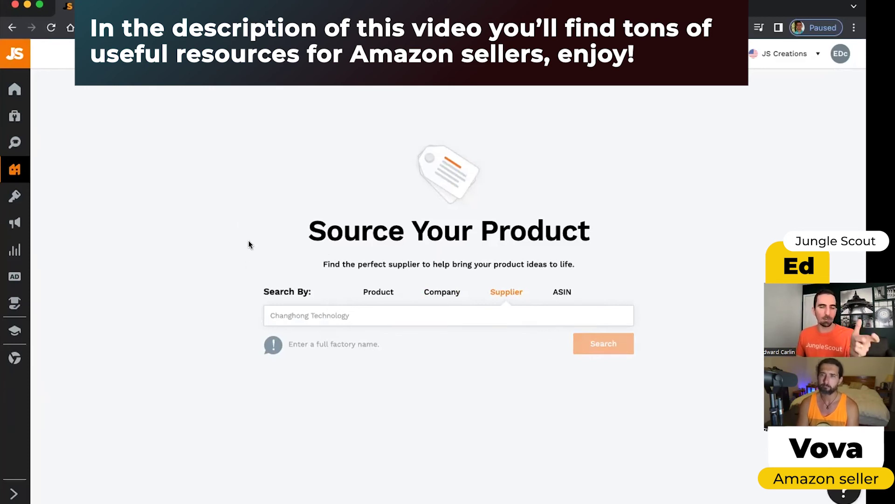
pyautogui.click(557, 293)
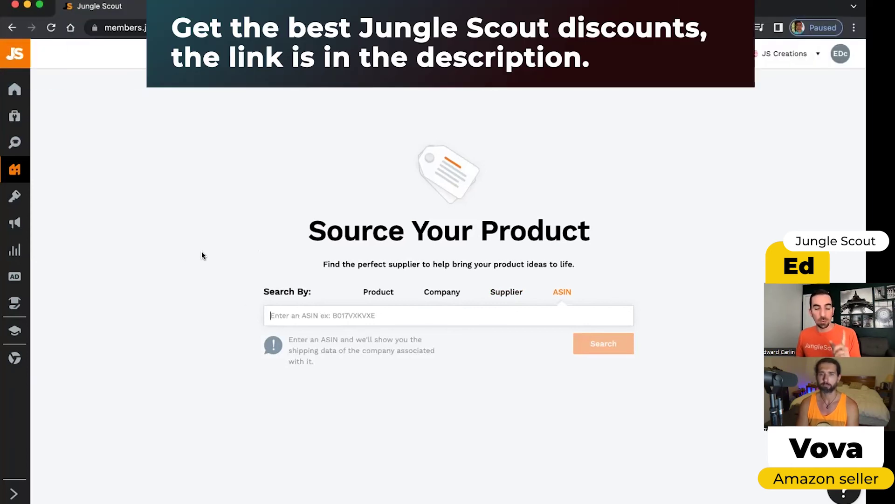
pyautogui.write('B07LDTSL3V')
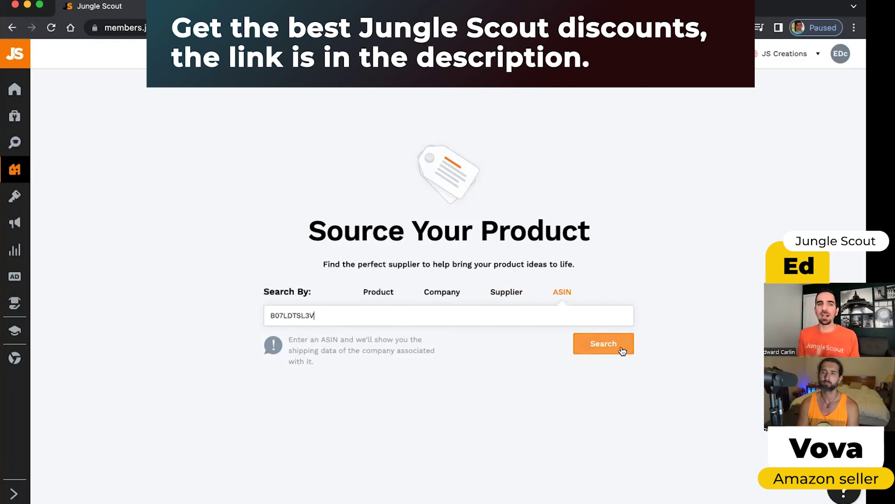
# Search ASIN B07LDTSL3V to list the TabEnter product and its five possible Chinese suppliers.
pyautogui.click(622, 350)
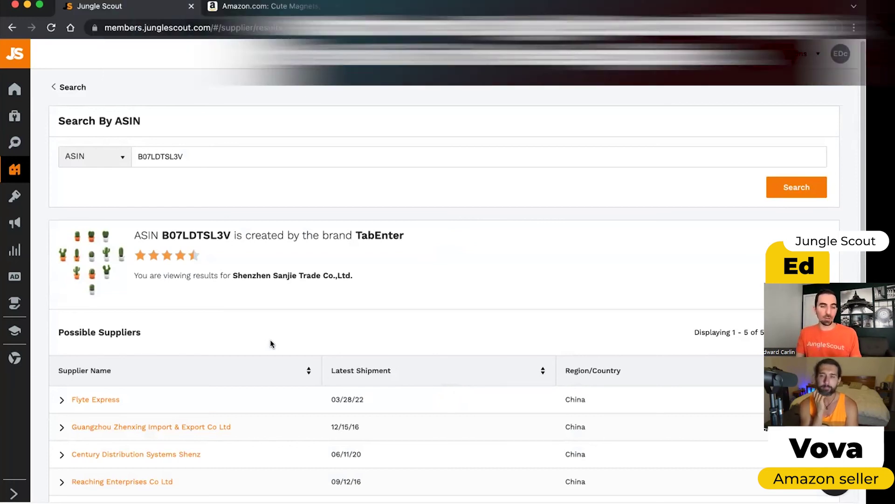
pyautogui.scroll(-1, 173, 218)
pyautogui.scroll(-1, 172, 218)
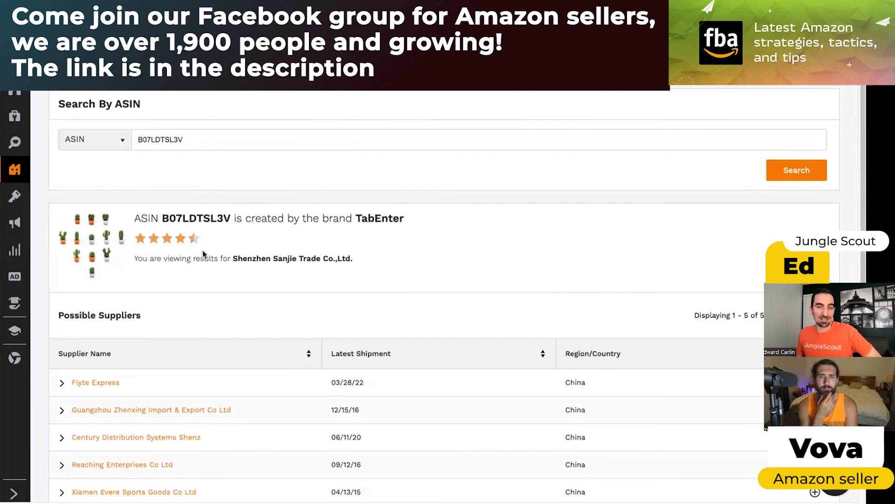
pyautogui.scroll(-1, 195, 262)
pyautogui.scroll(-1, 198, 282)
pyautogui.scroll(-1, 245, 232)
pyautogui.scroll(-1, 306, 166)
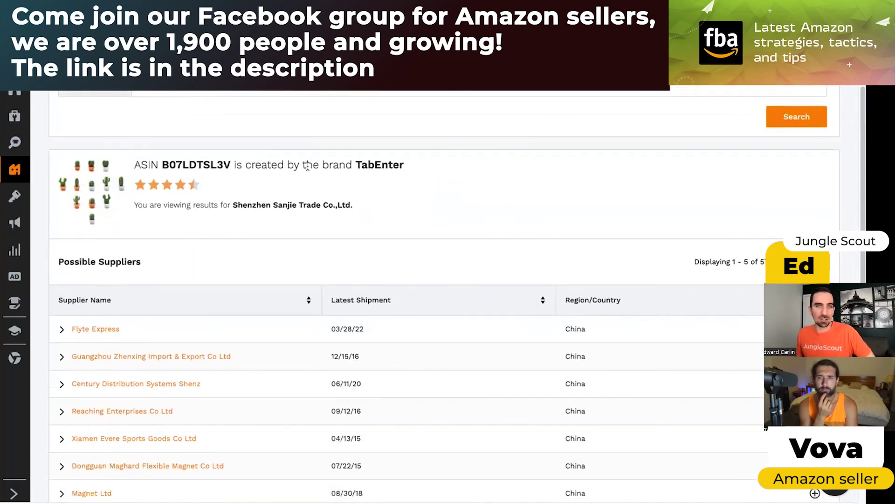
pyautogui.doubleClick(362, 164)
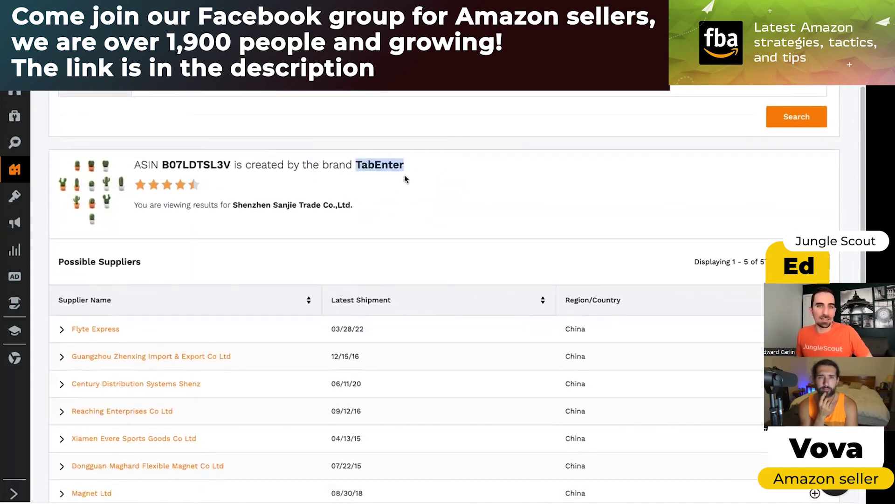
pyautogui.moveTo(361, 203); pyautogui.dragTo(232, 205)
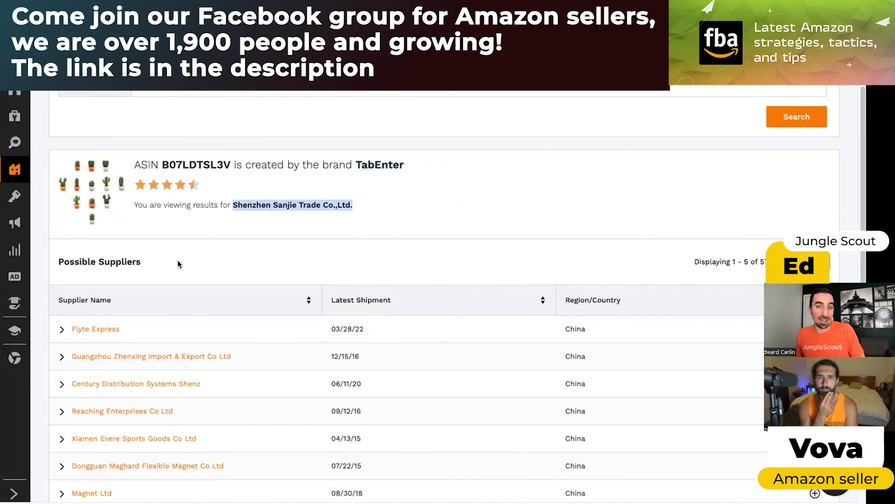
pyautogui.scroll(-1, 96, 285)
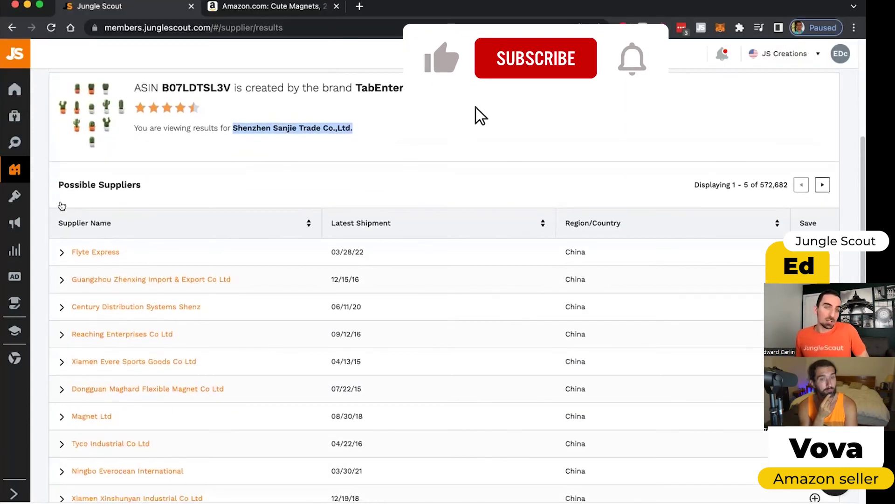
pyautogui.scroll(-2, 61, 206)
pyautogui.click(61, 206)
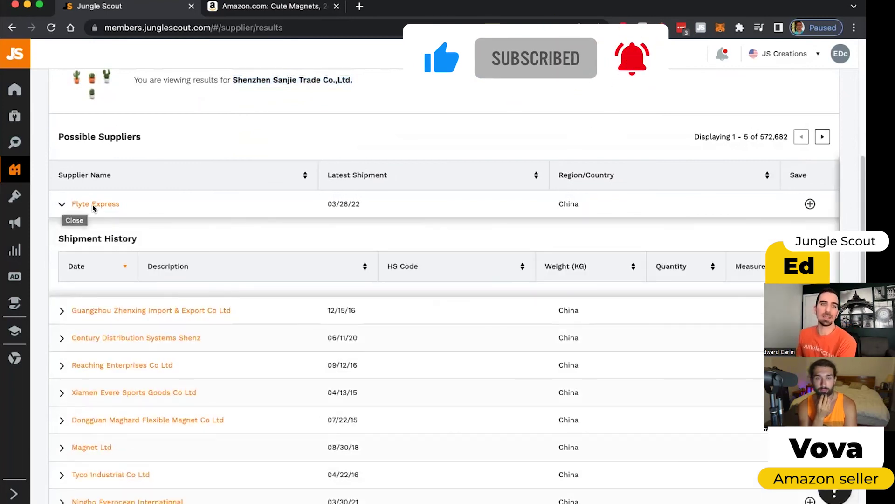
pyautogui.click(73, 202)
pyautogui.click(76, 204)
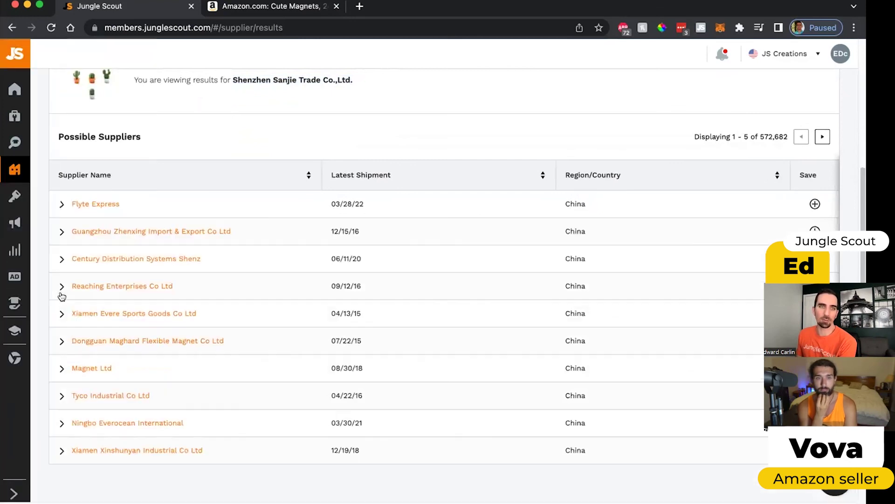
pyautogui.click(62, 286)
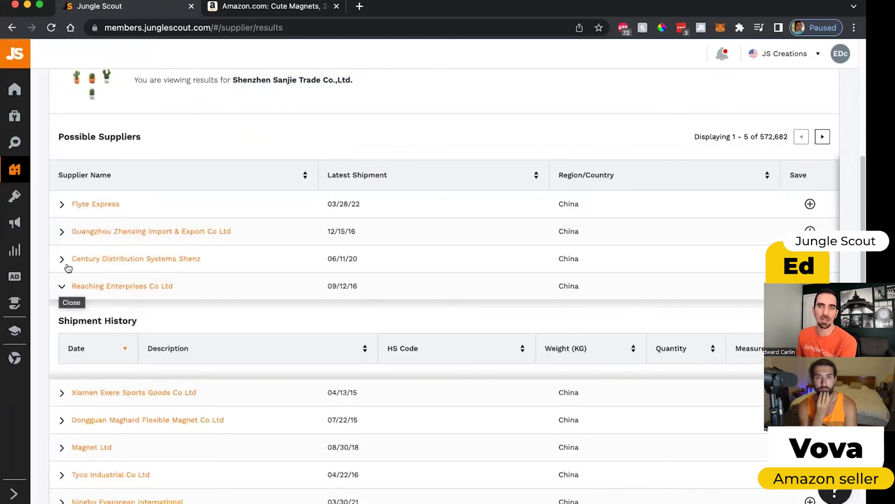
pyautogui.scroll(-4, 60, 266)
pyautogui.scroll(3, 61, 234)
pyautogui.click(61, 236)
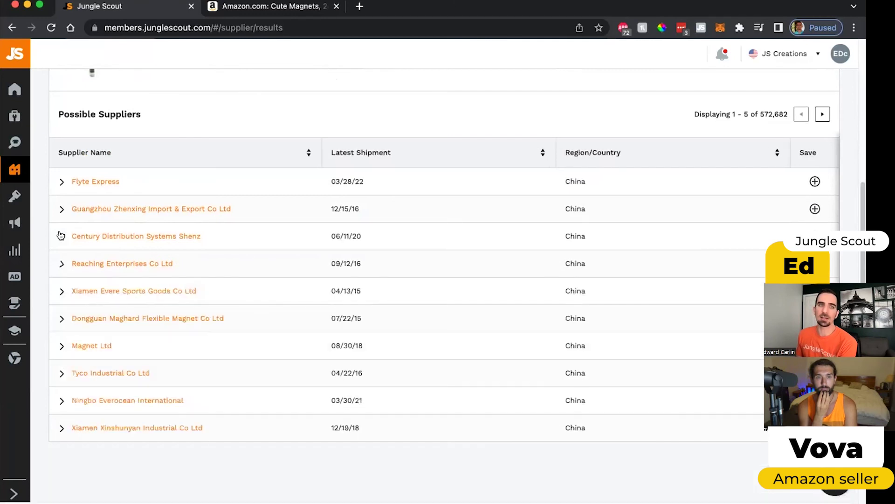
pyautogui.click(65, 236)
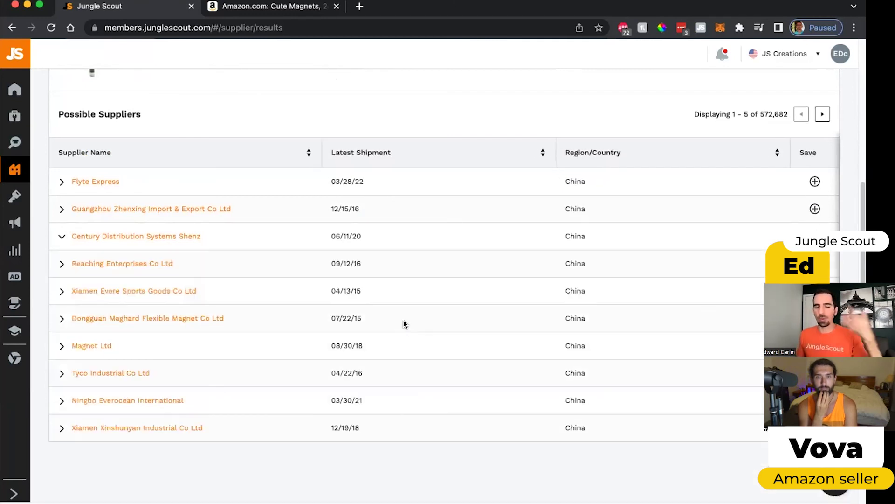